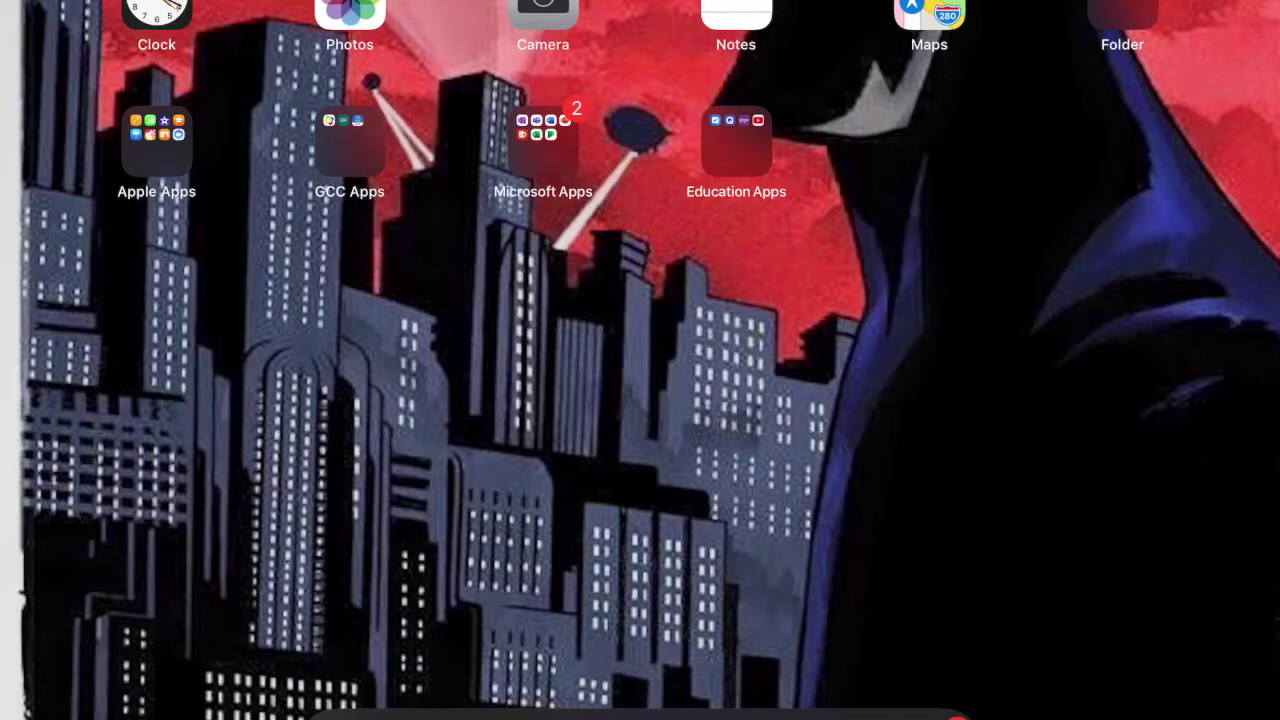
Step: Open the Microsoft Apps folder containing OneNote, Teams, Word and the other Office apps
click(543, 140)
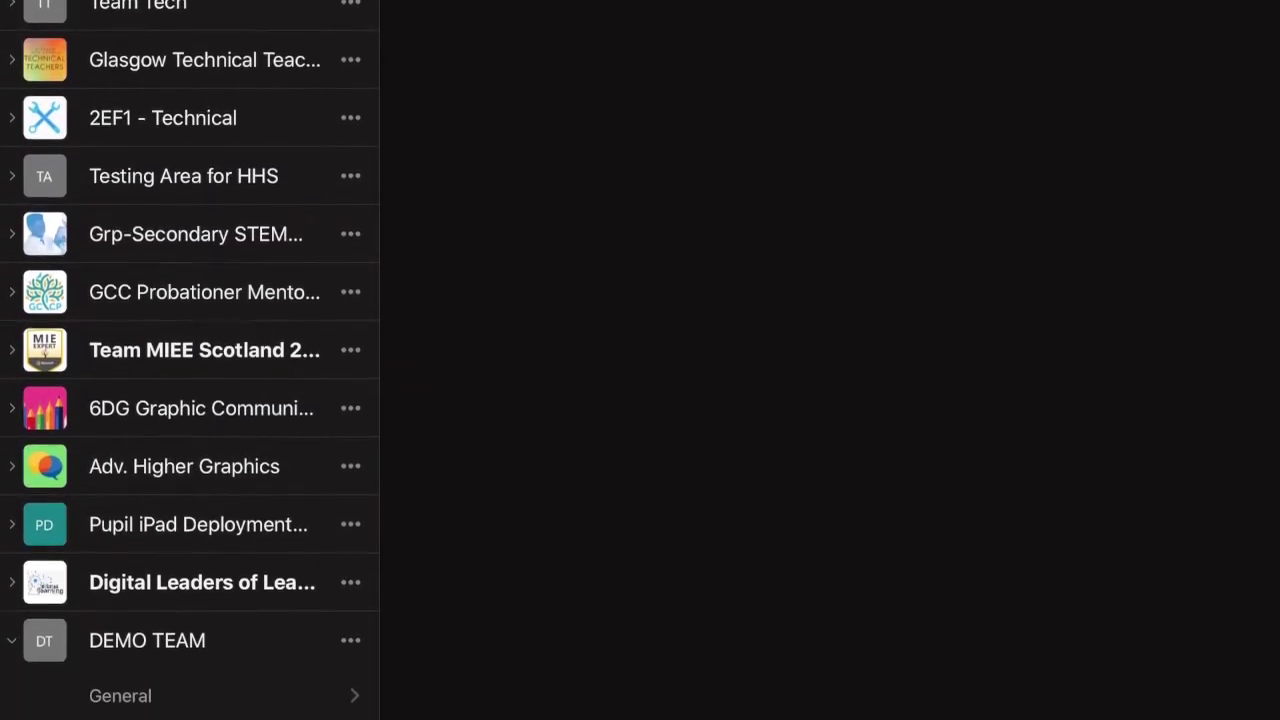
Step: Show the DEMO TEAM General channel posts in Teams
click(120, 698)
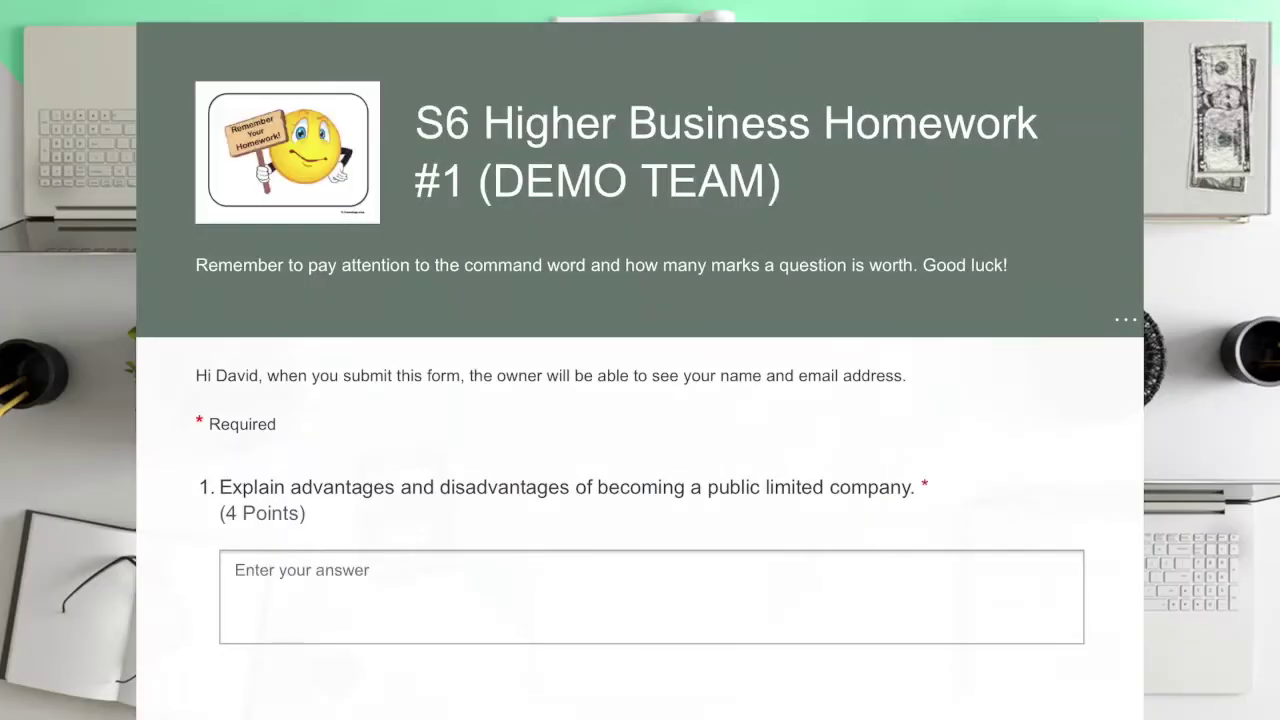
Step: Scroll through the S6 Higher Business Homework #1 questions and try the Question 2 answer box
scroll(640, 360, down, 3)
scroll(640, 360, down, 5)
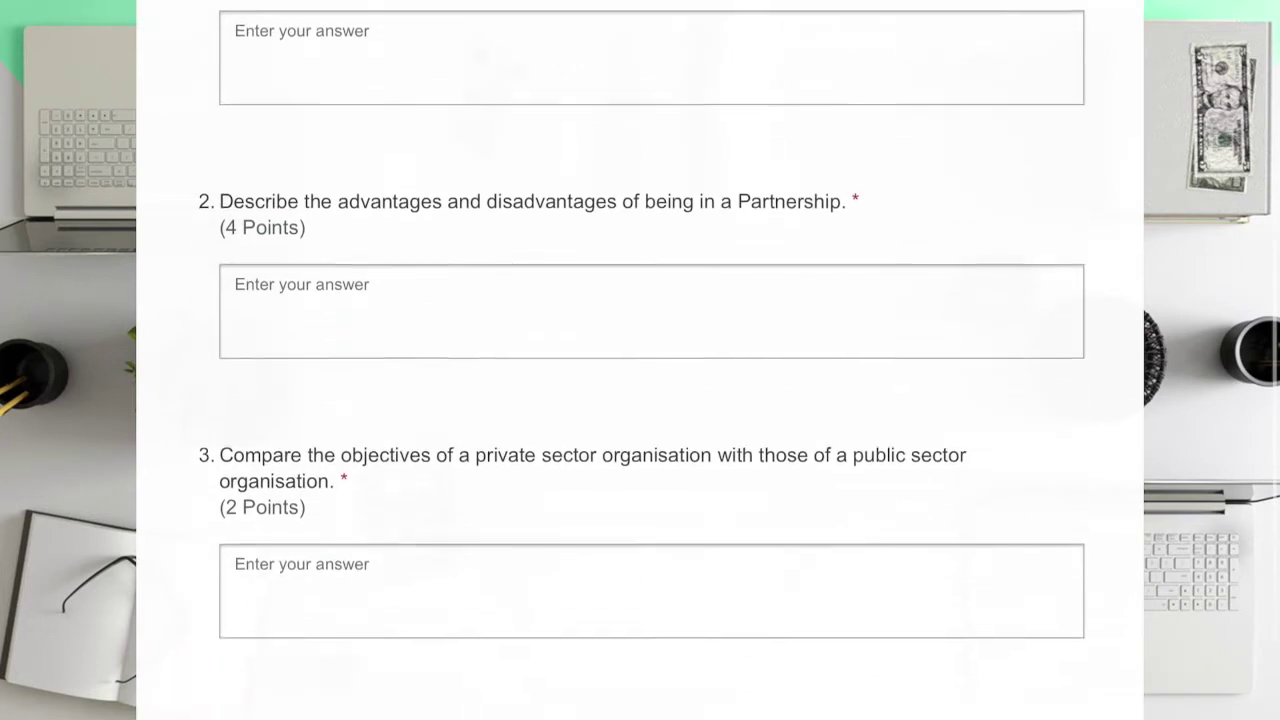
click(236, 120)
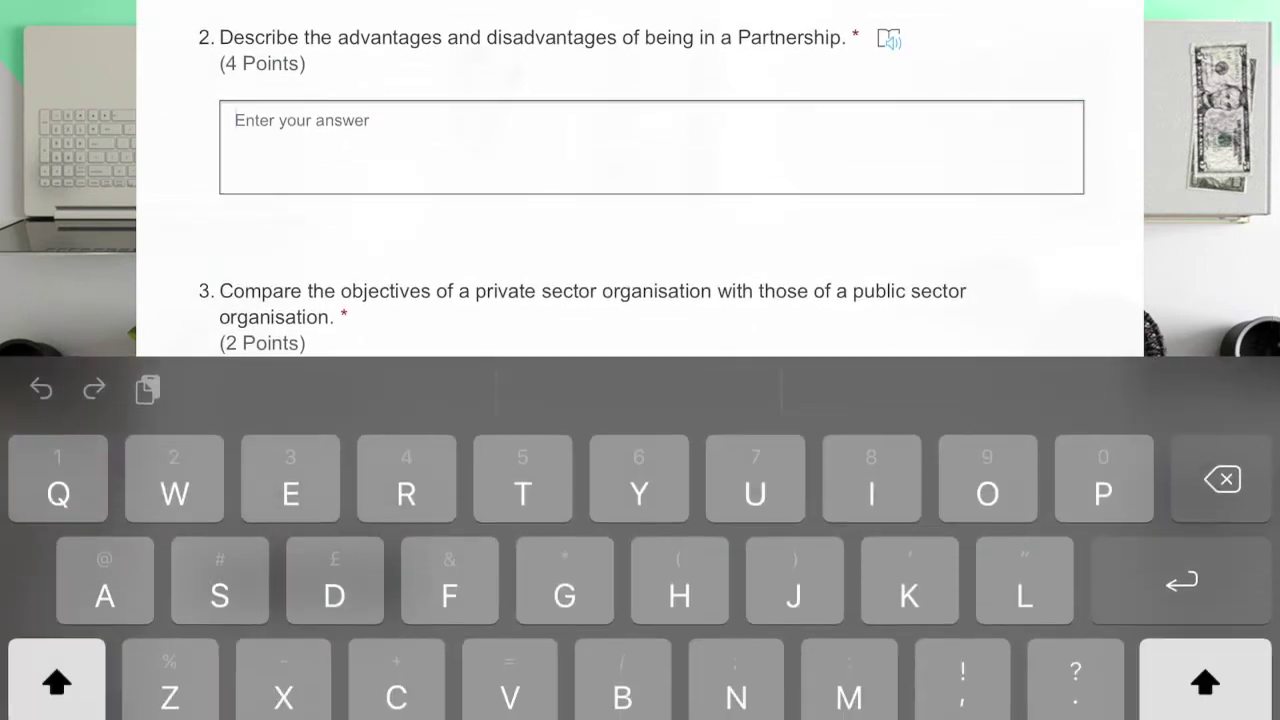
key(Escape)
scroll(640, 360, up, 1)
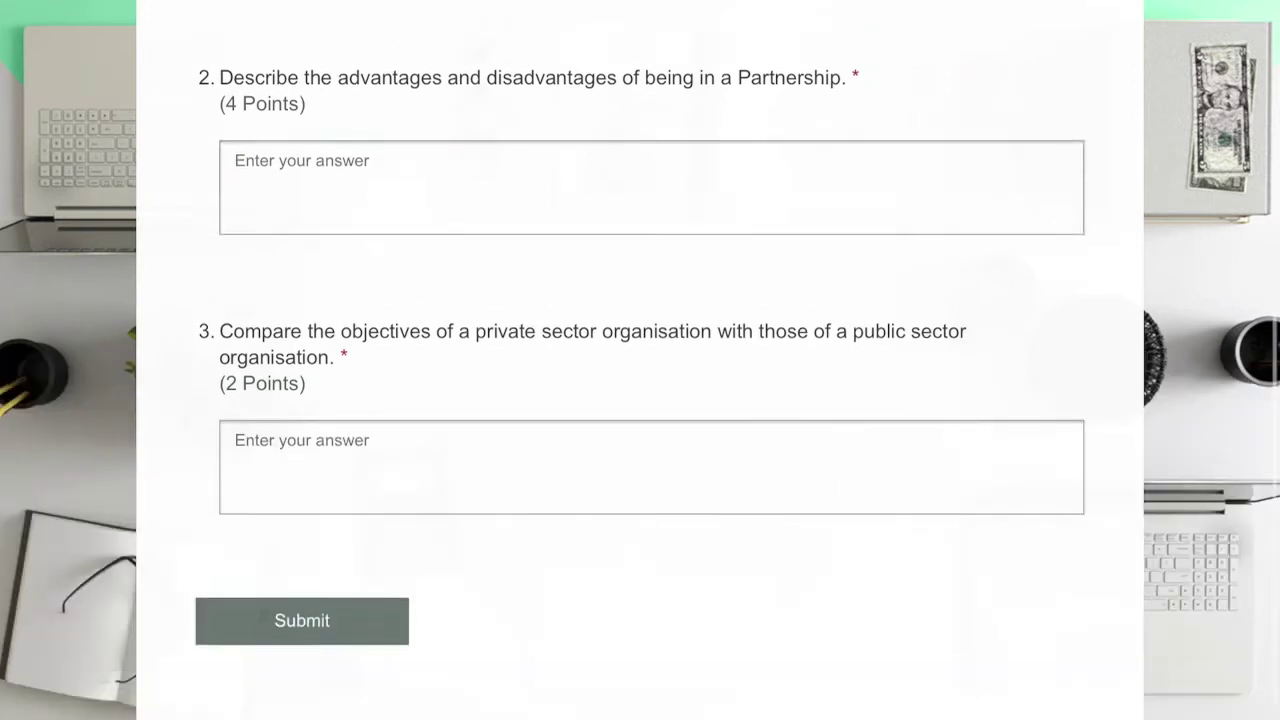
scroll(640, 360, up, 1)
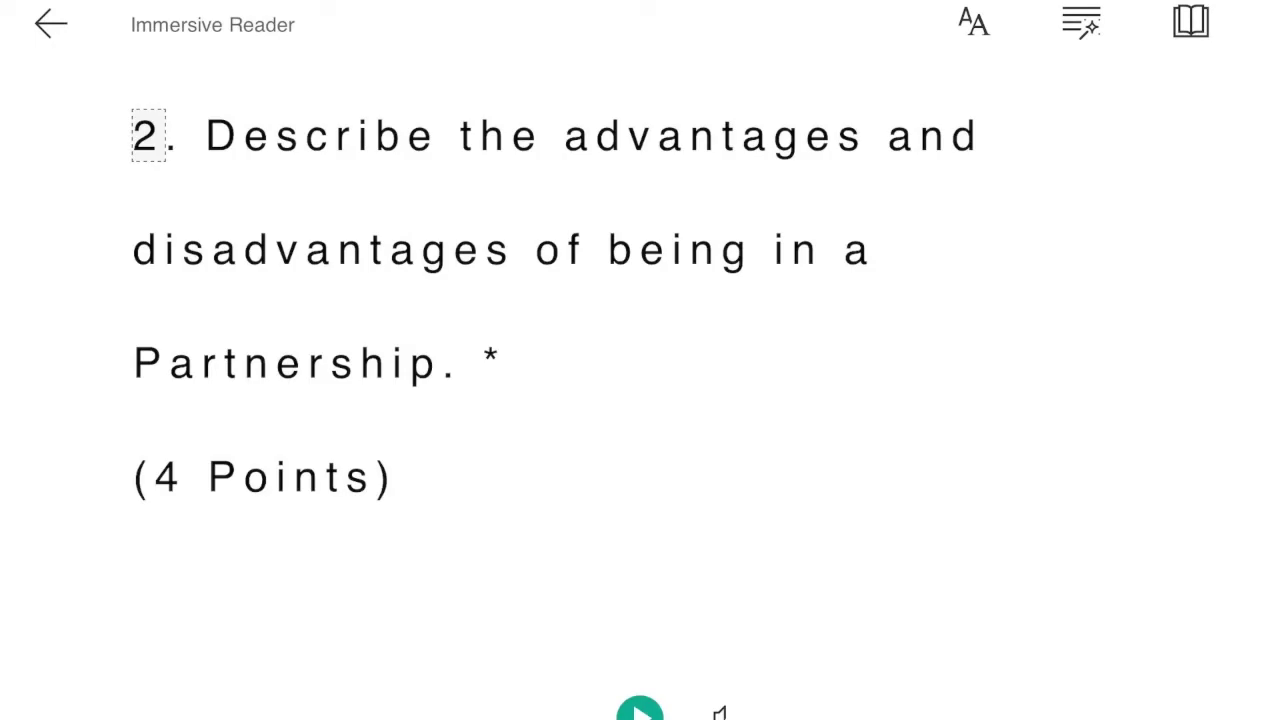
Step: Have Immersive Reader read Question 2 aloud, then pause it
key(space)
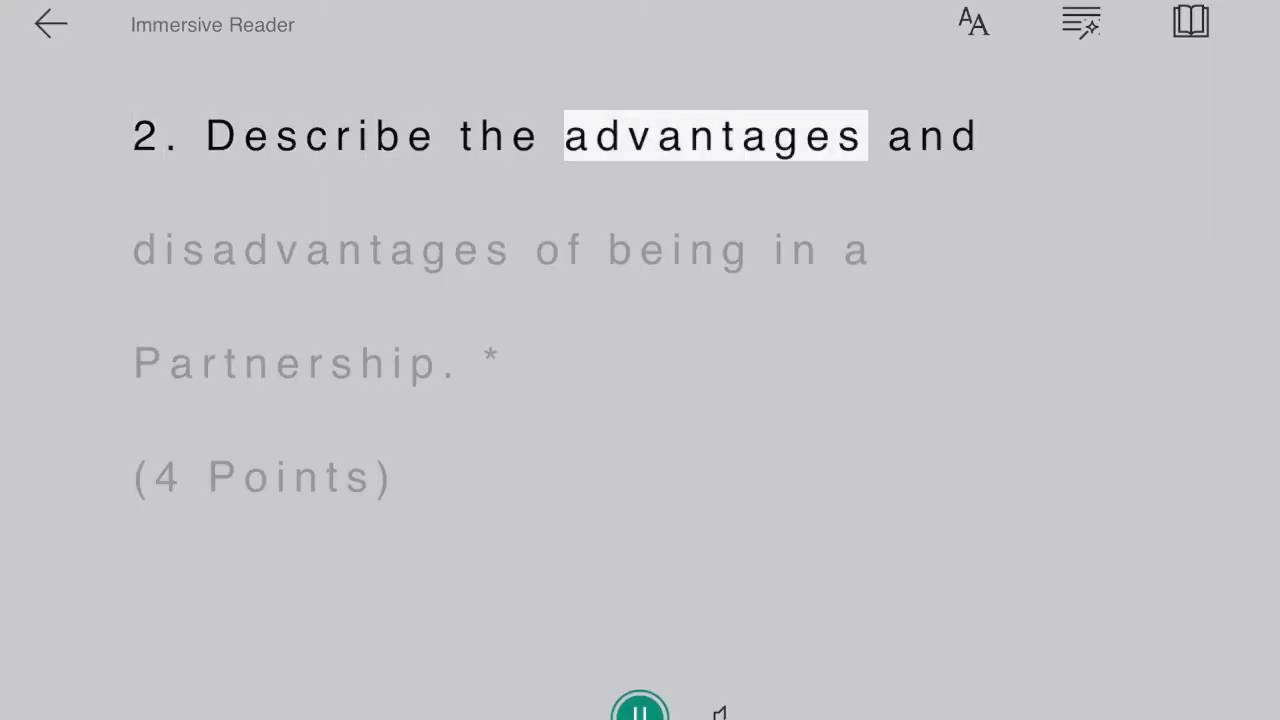
key(space)
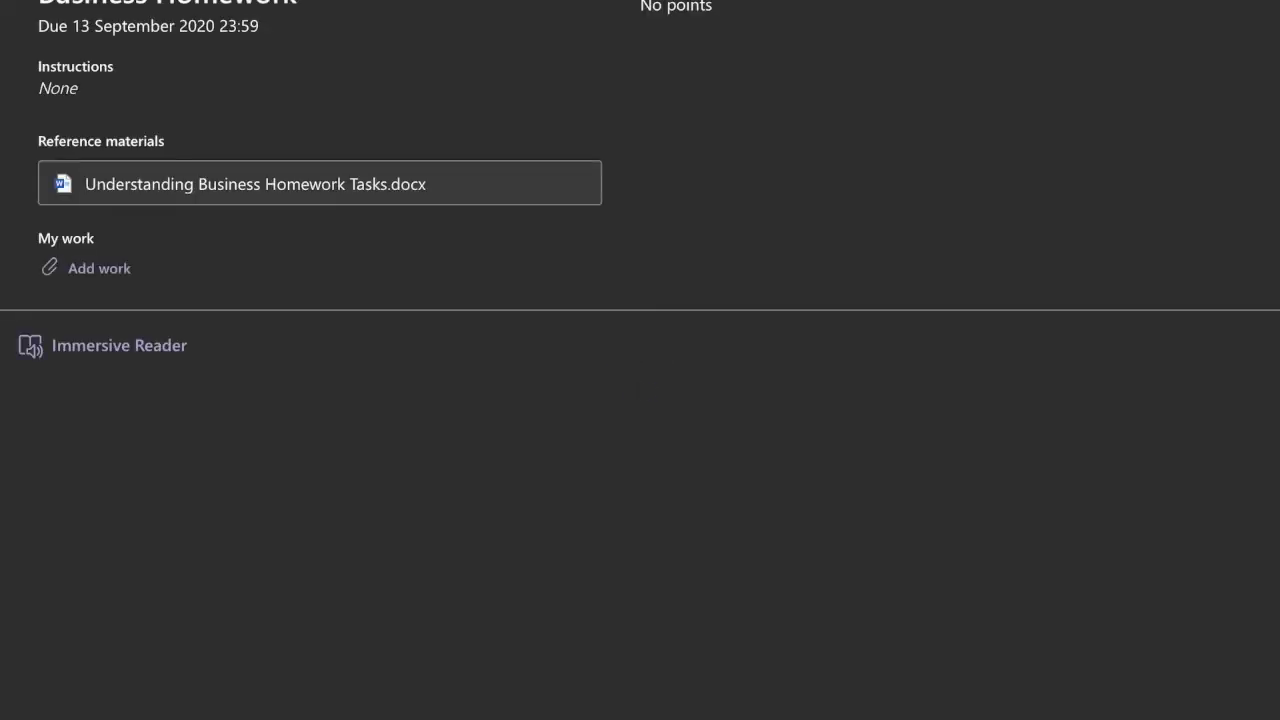
Step: Open the reference file Understanding Business Homework Tasks.docx from the Business Homework assignment
click(255, 183)
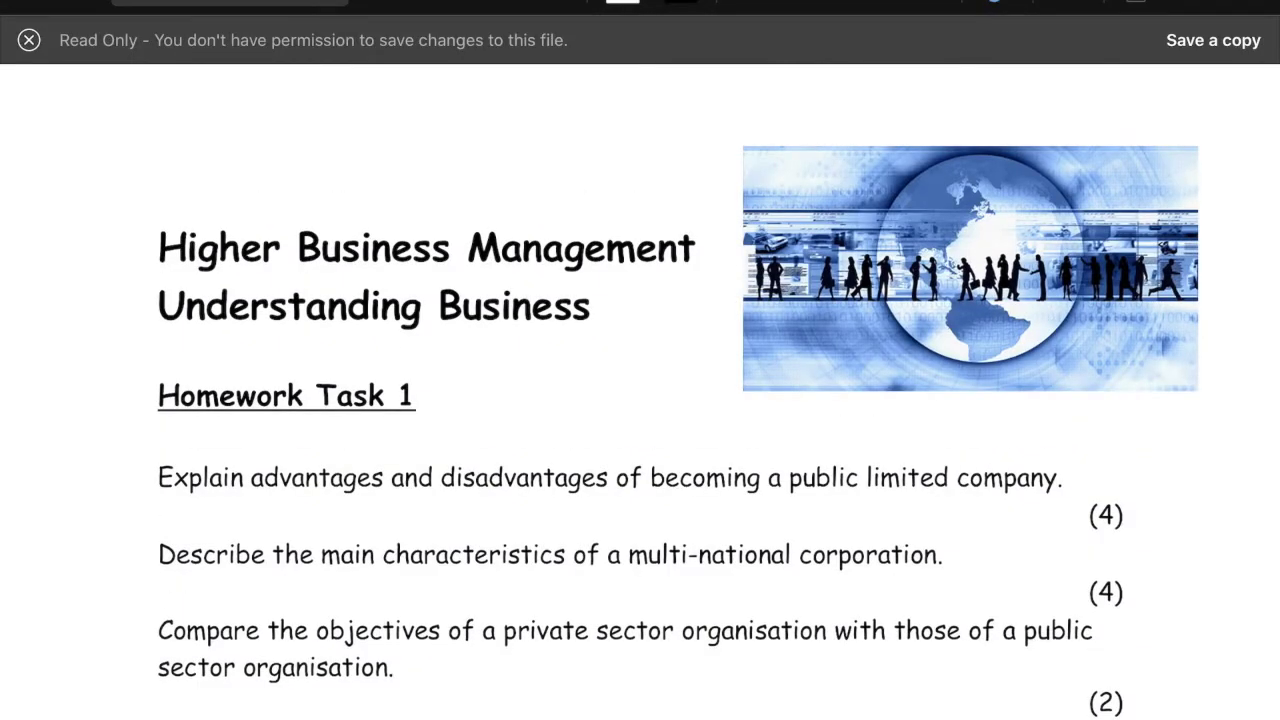
Step: Save an editable copy of the read-only homework document to OneDrive - Glow Scotland
click(1213, 40)
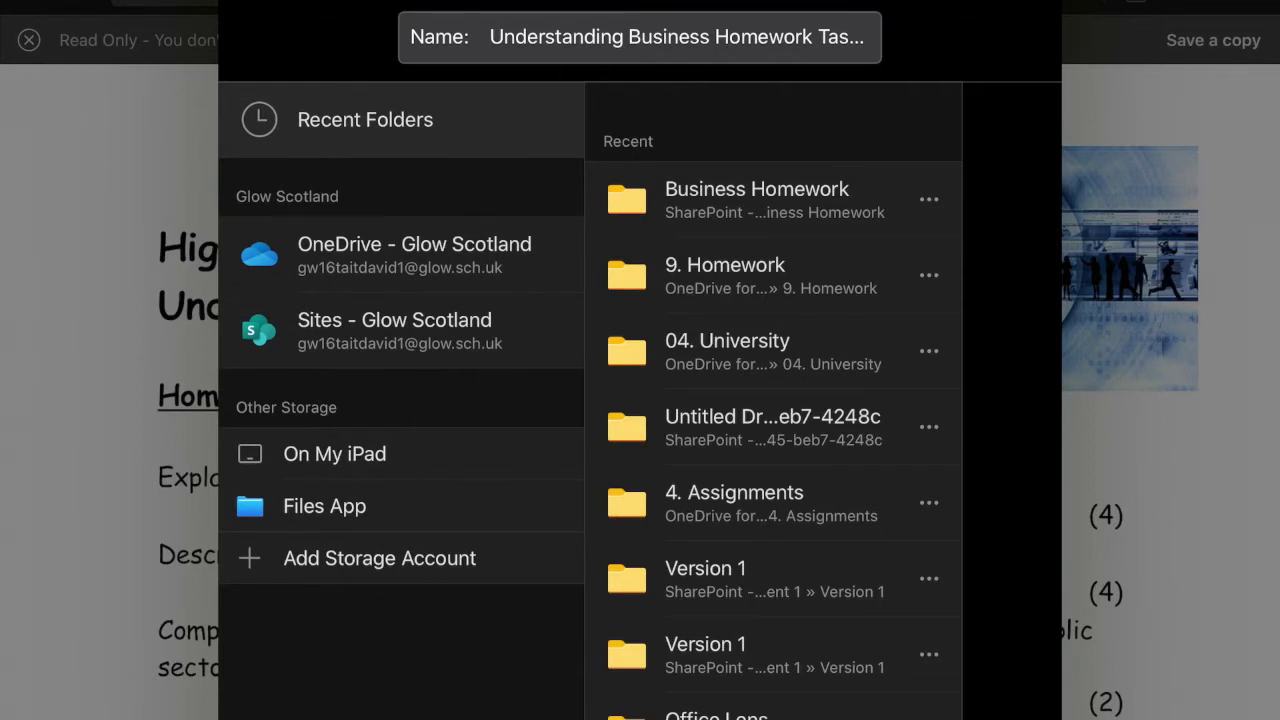
click(414, 254)
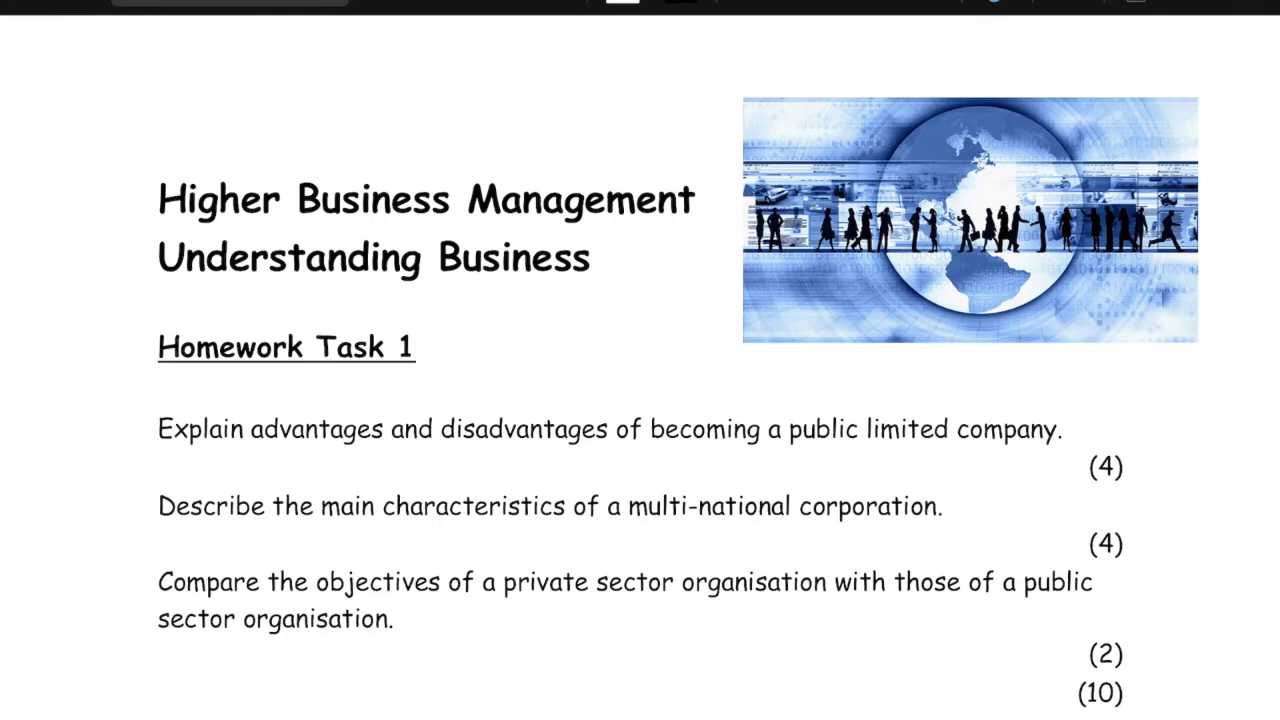
click(1090, 466)
Step: Insert a new line before the first (4) mark and type some test letters
click(1090, 293)
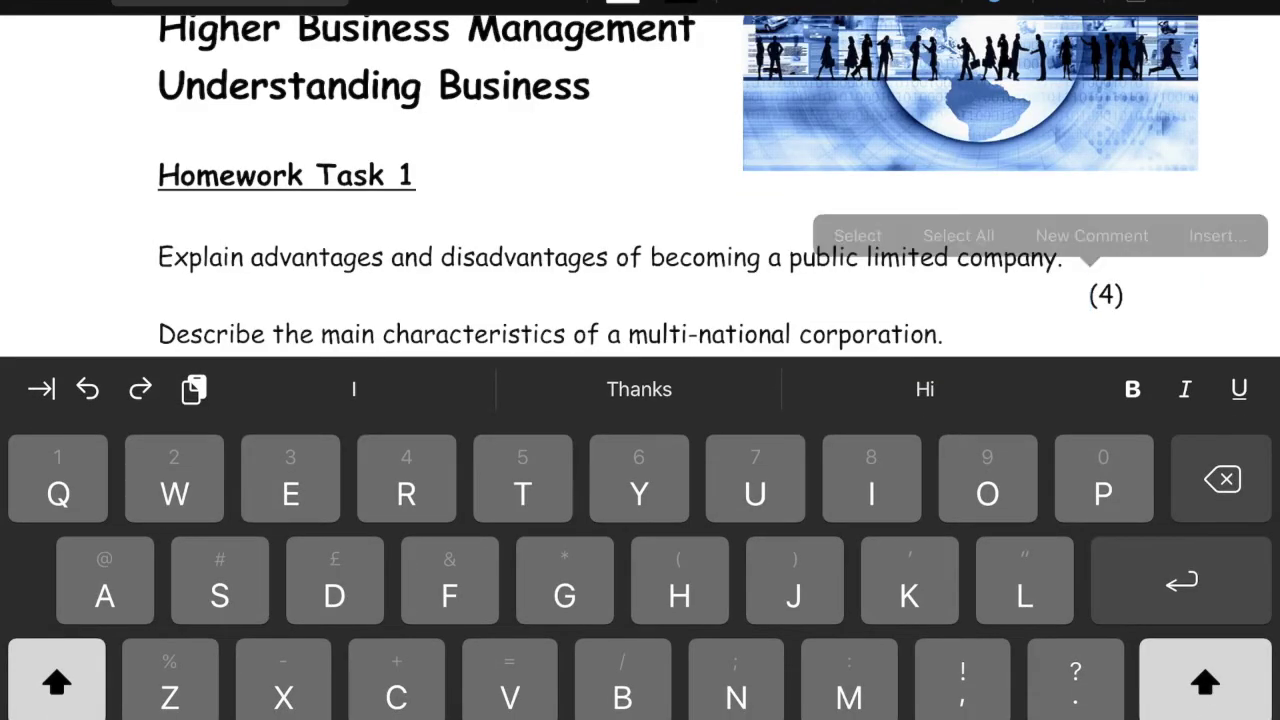
key(Return)
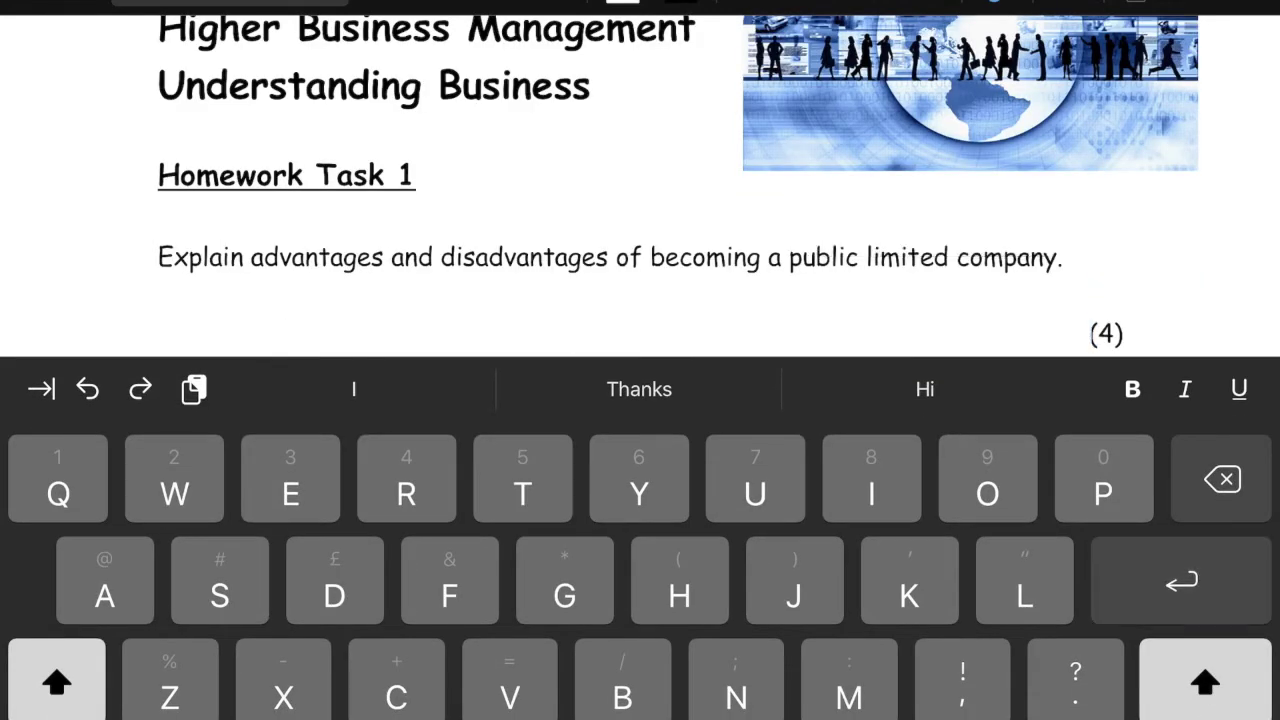
text(Hshhshshshhs)
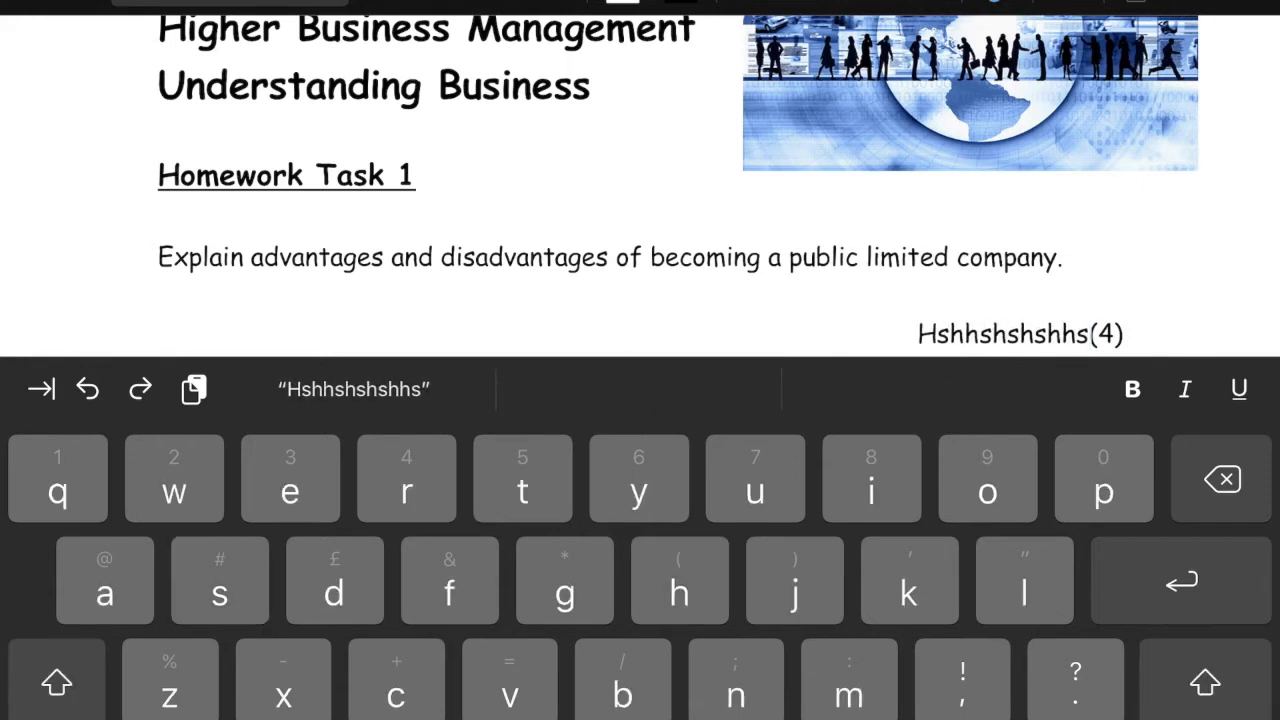
key(Escape)
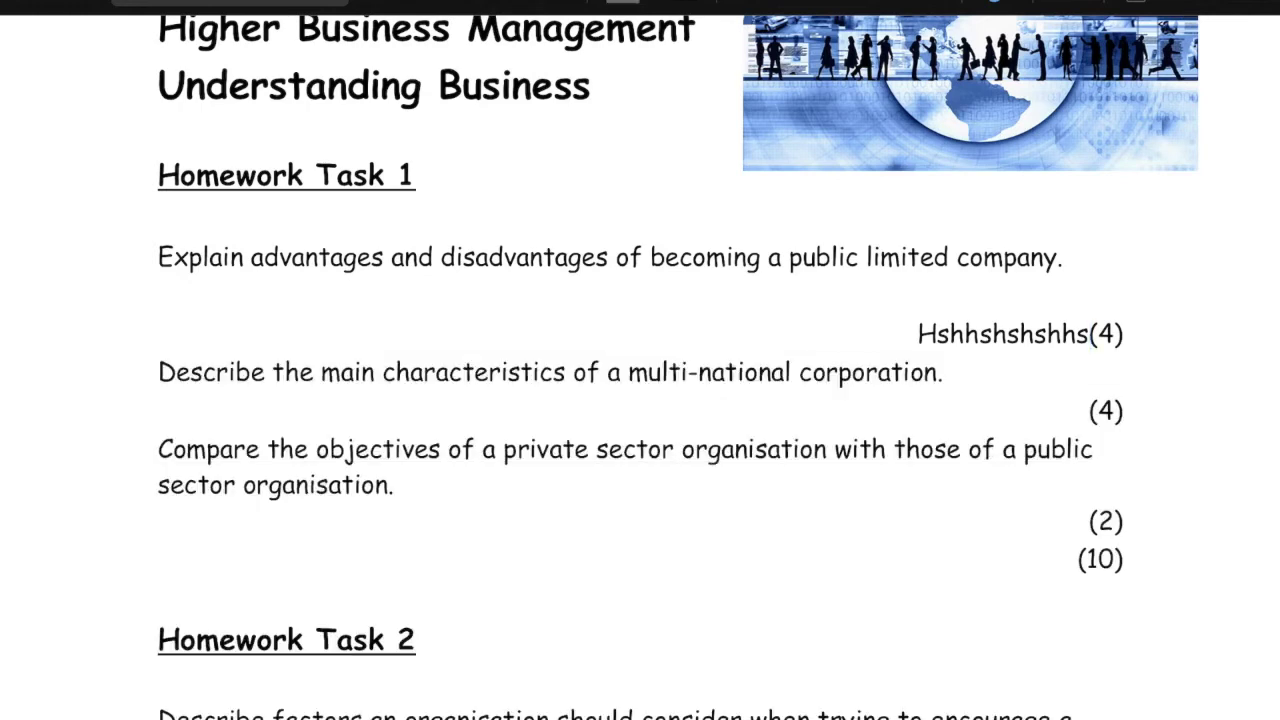
Step: Delete the stray test letters and close the edited document copy
click(1090, 333)
click(857, 275)
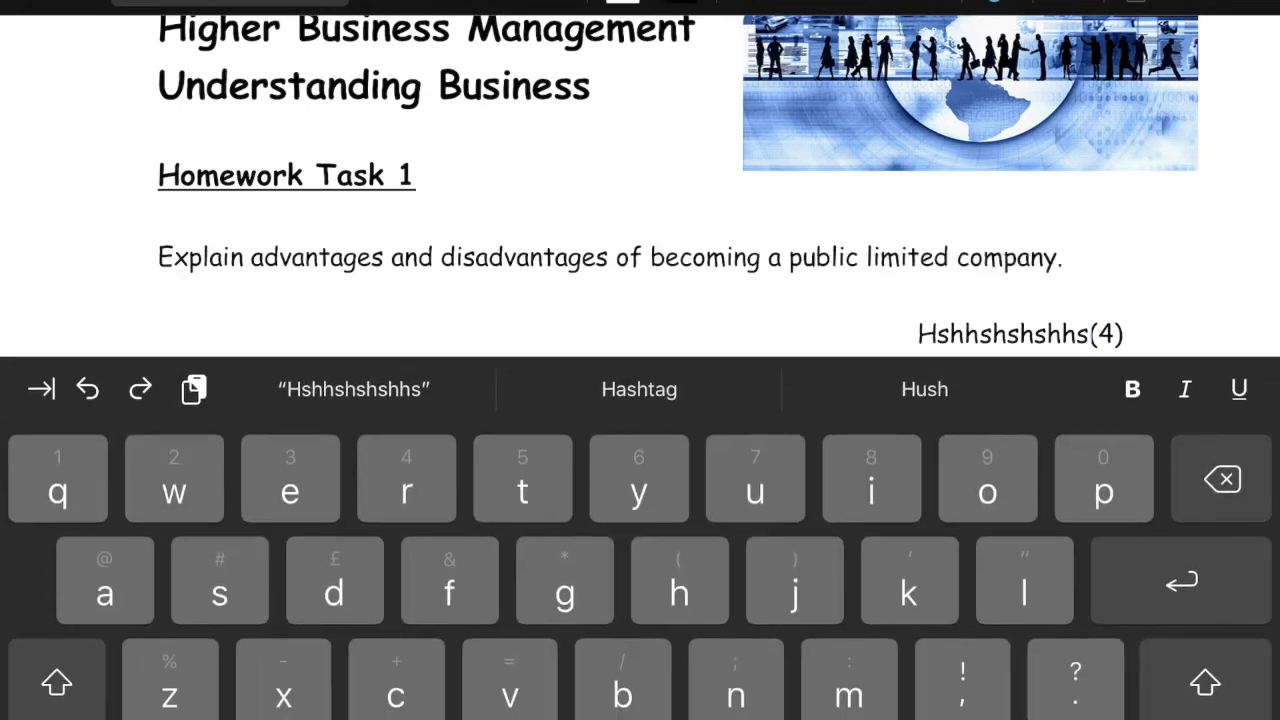
key(BackSpace)
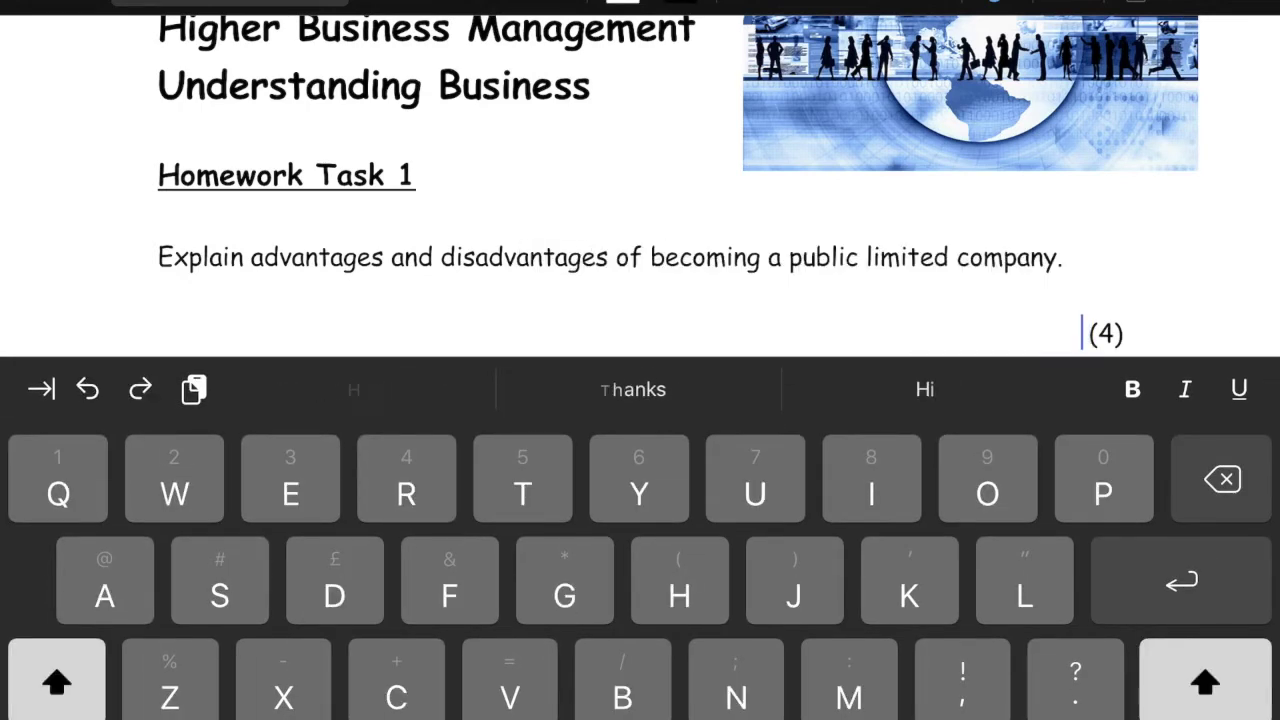
key(Escape)
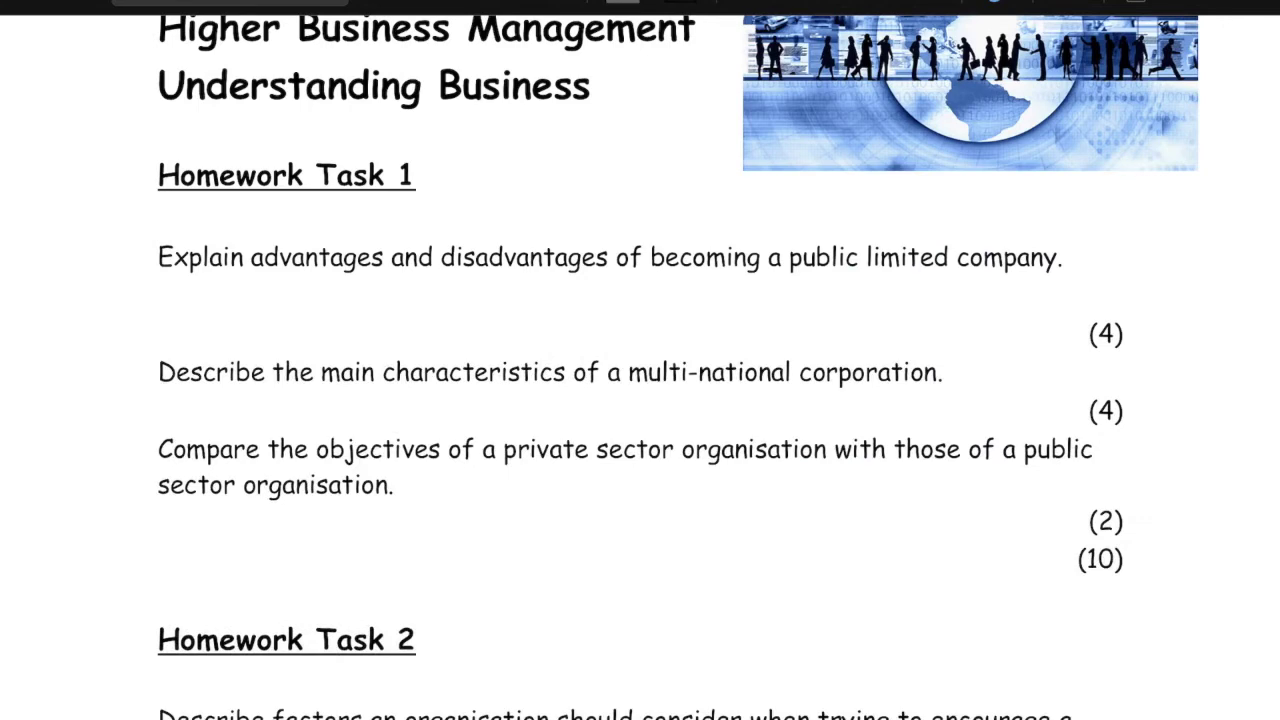
key(super+w)
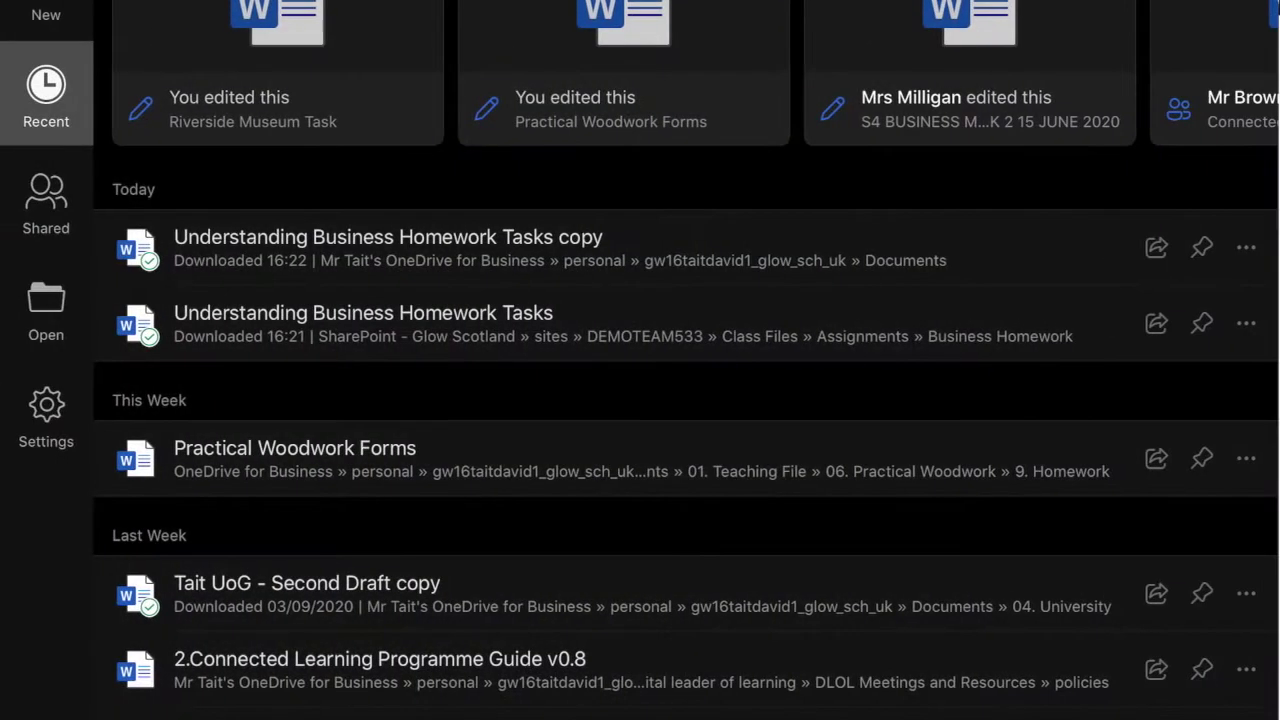
Step: Attach Understanding Business Homework Tasks copy.docx from OneDrive as my work on Business Homework
key(super+h)
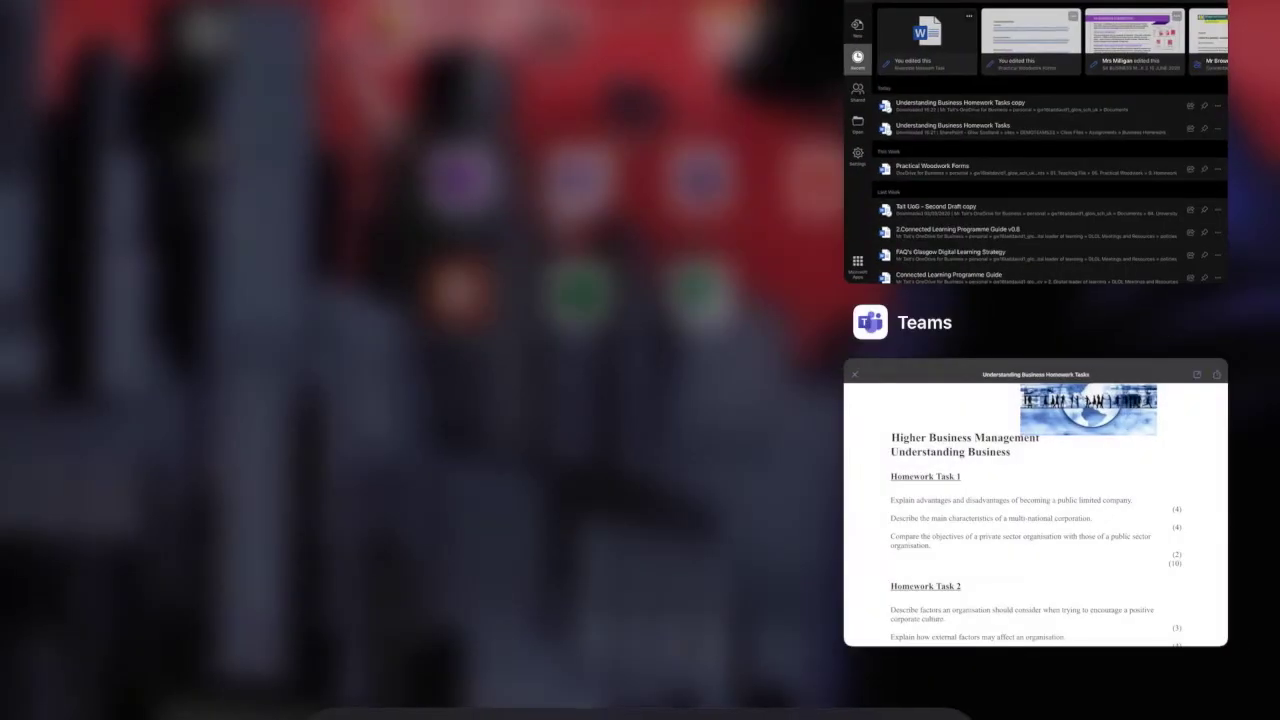
click(1035, 140)
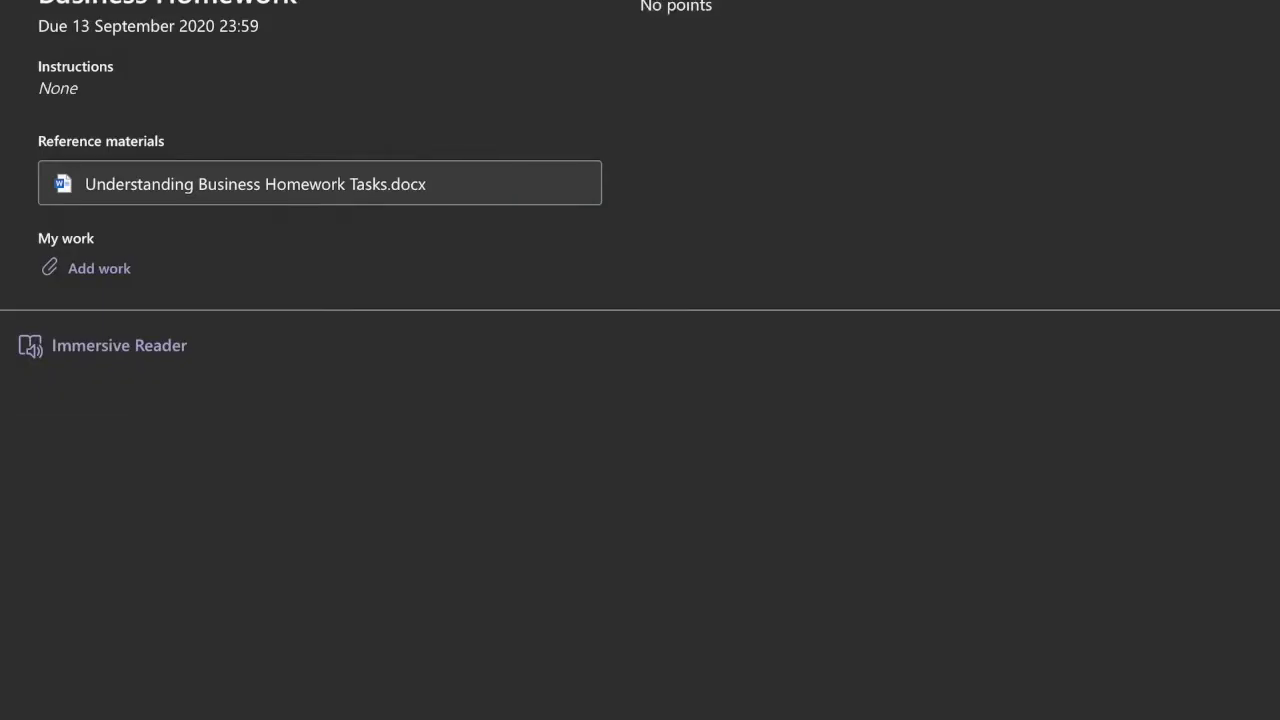
click(99, 268)
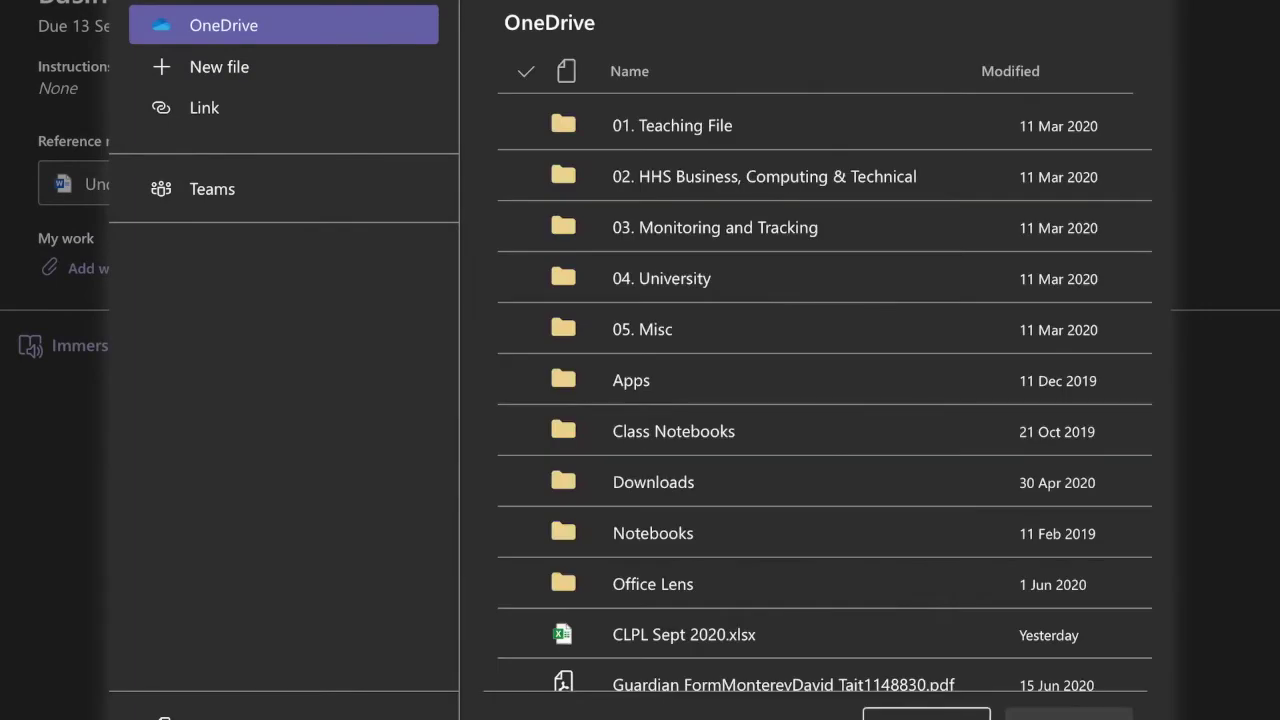
scroll(824, 380, down, 5)
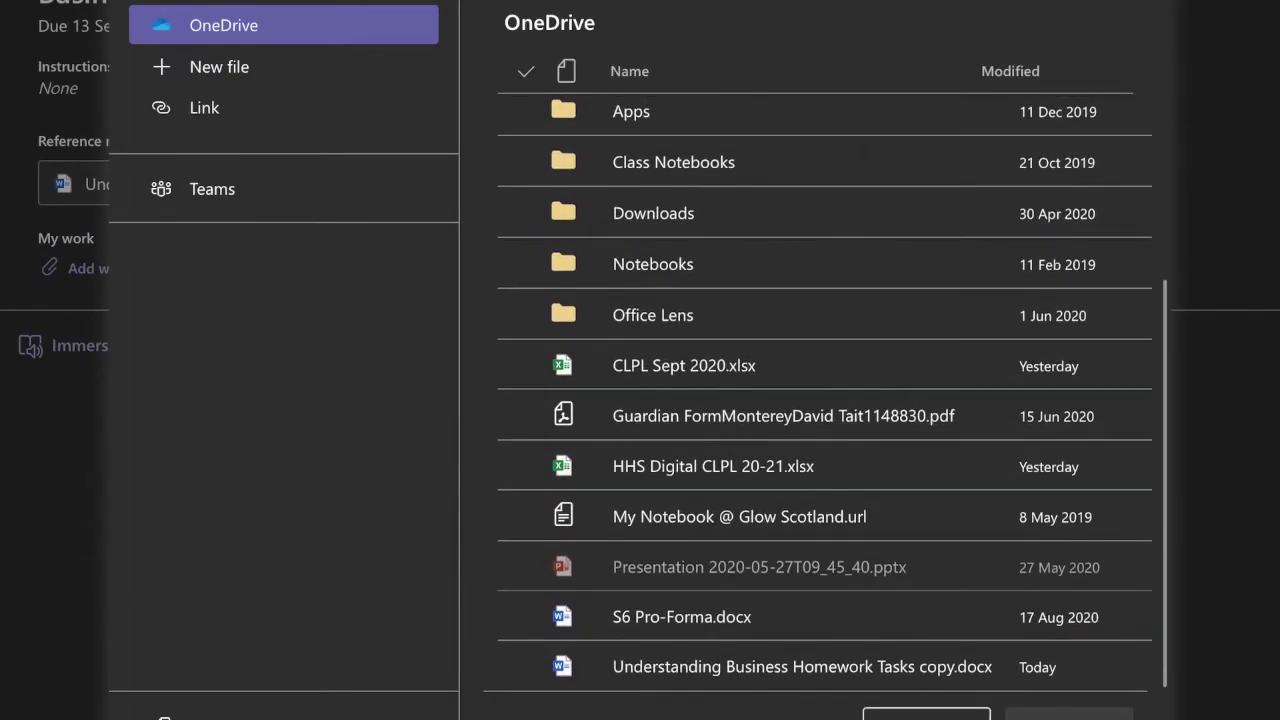
click(802, 666)
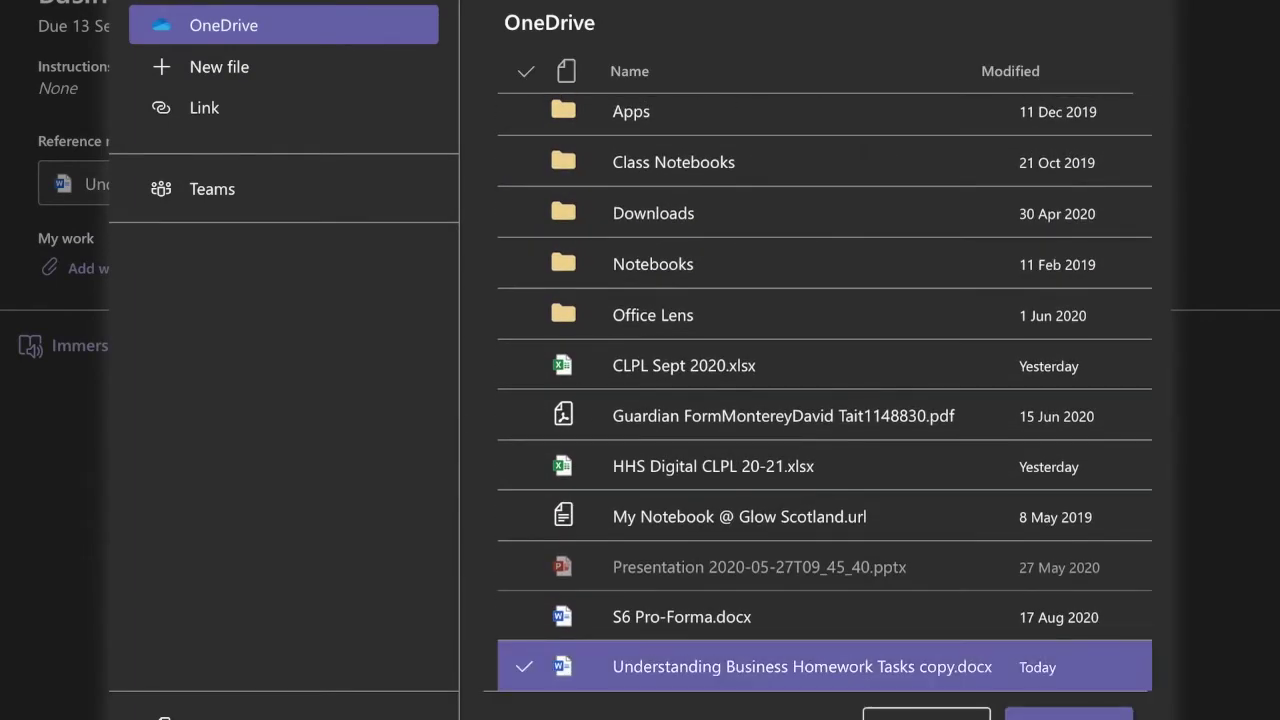
key(Return)
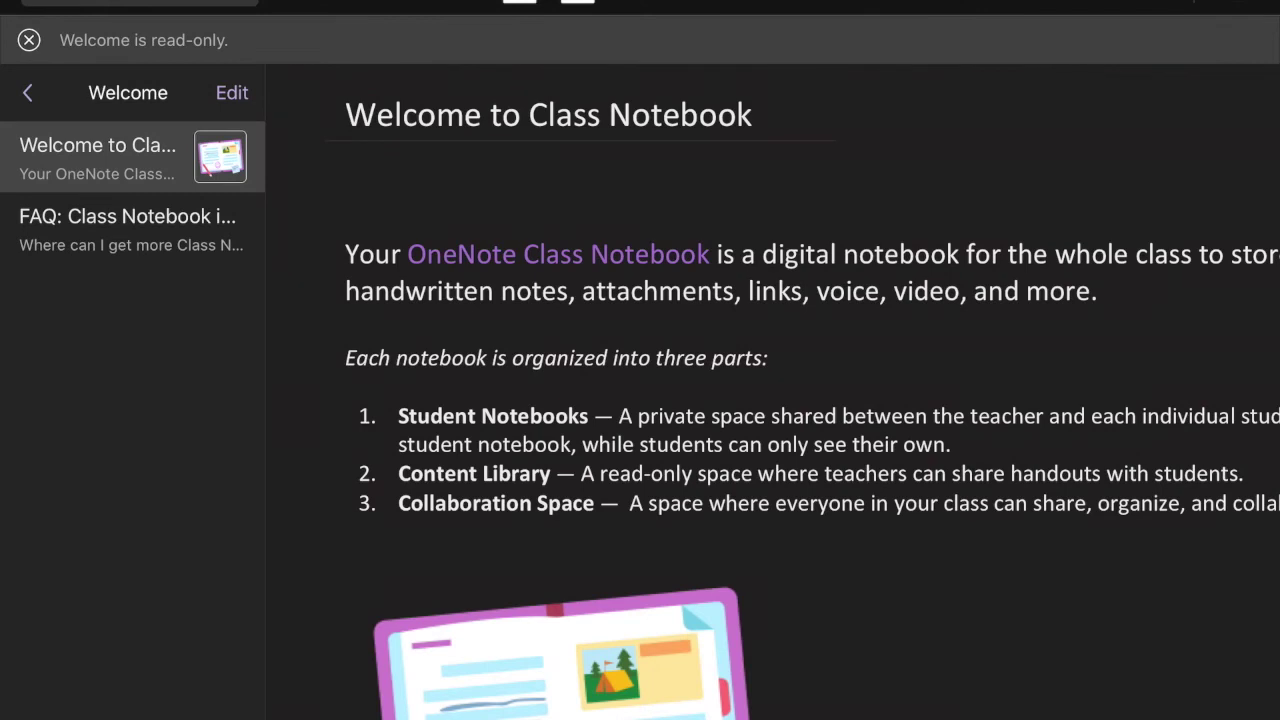
Step: Expand the notebooks and sections panes for the DEMO TEAM Notebook in OneNote
click(27, 92)
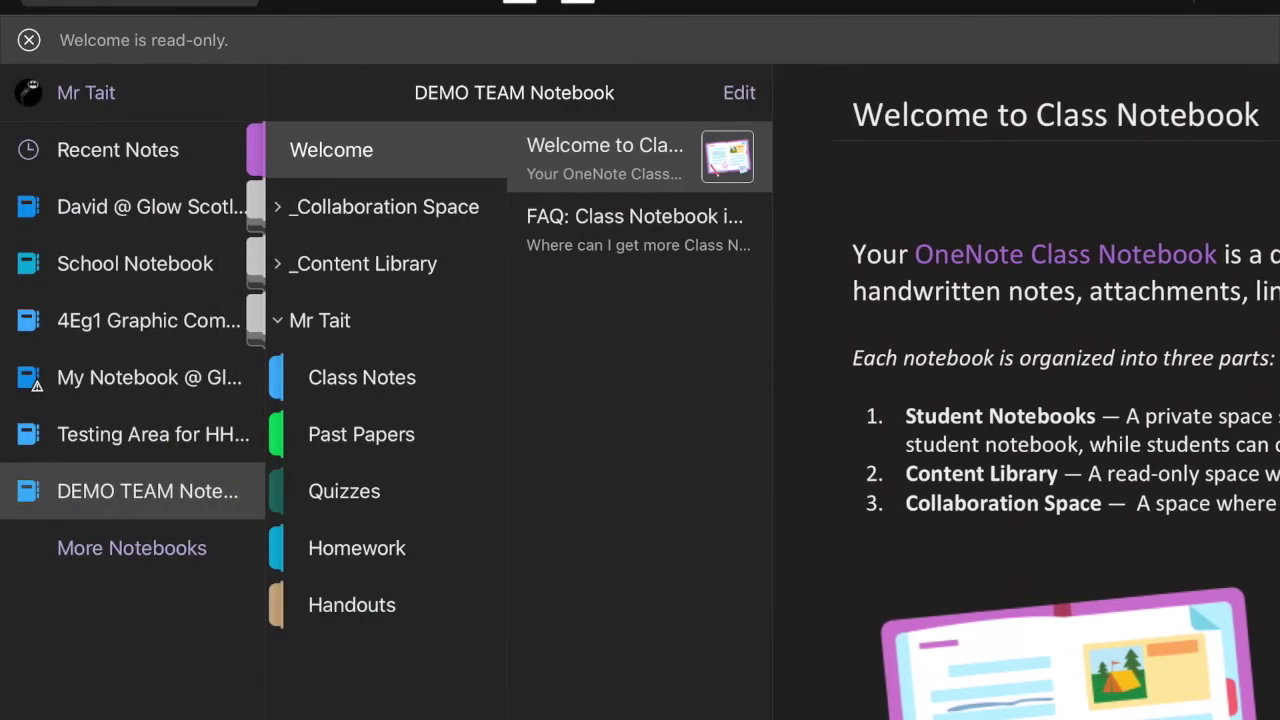
click(320, 320)
click(320, 320)
Step: Open the Homework 16/09 page and scribble rainbow ink over the SWOT analysis question
click(357, 548)
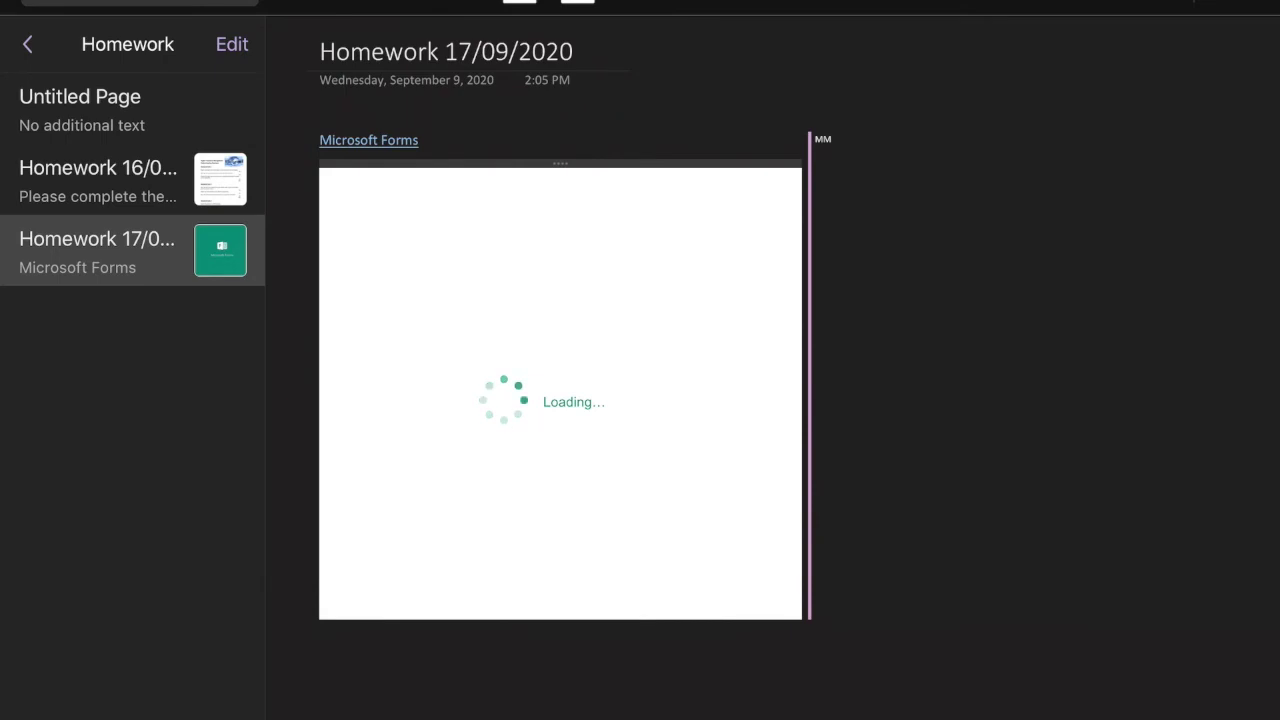
click(98, 180)
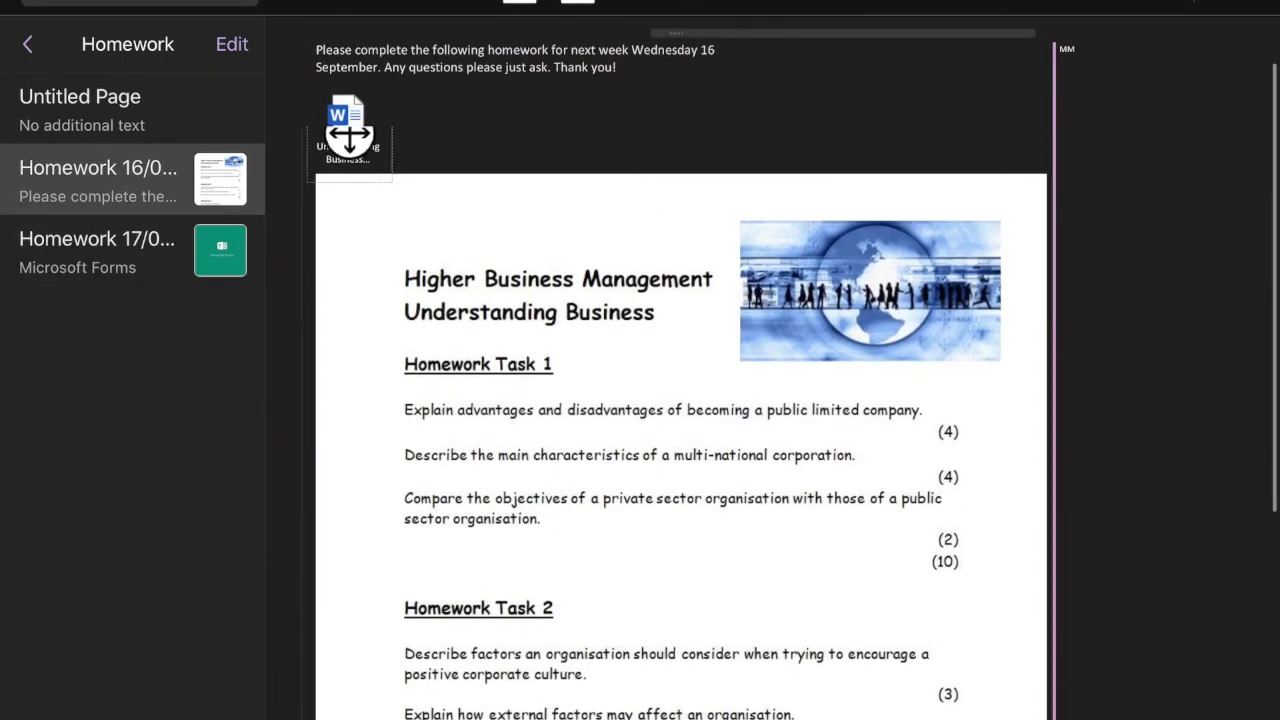
scroll(680, 400, down, 6)
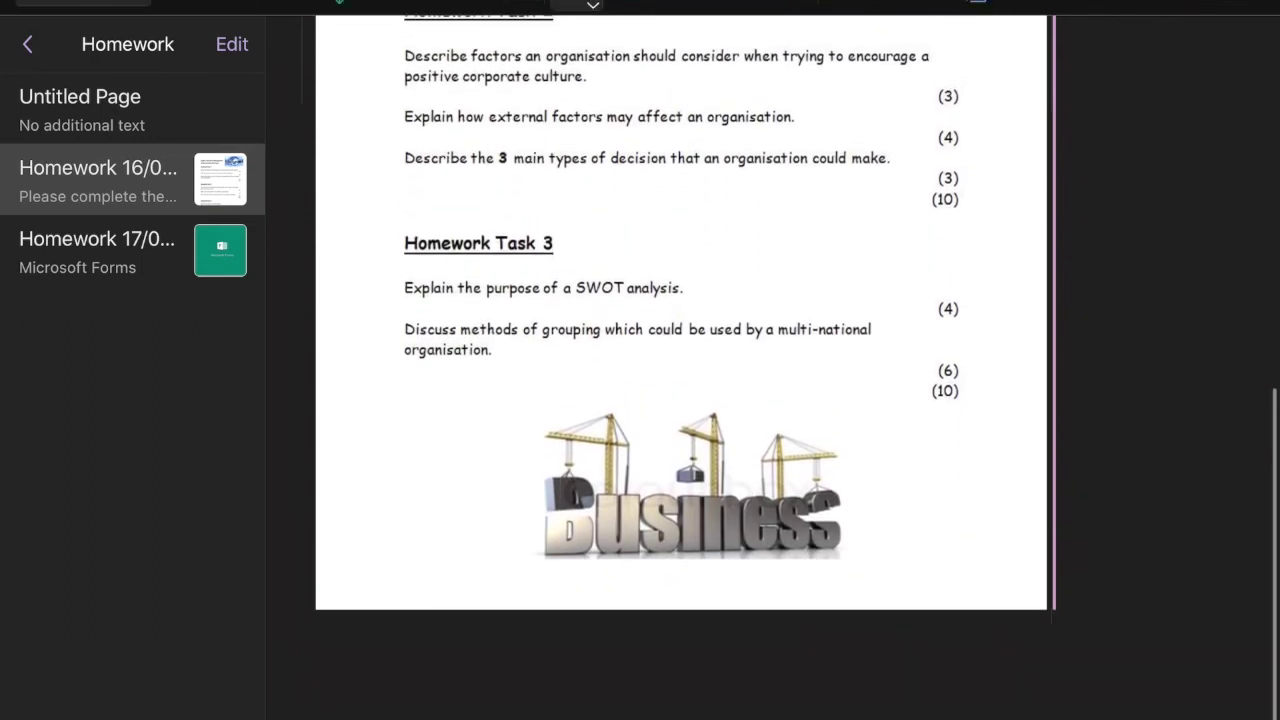
mouse_move(490, 248)
mouse_down()
mouse_move(492, 276)
mouse_move(696, 255)
mouse_up()
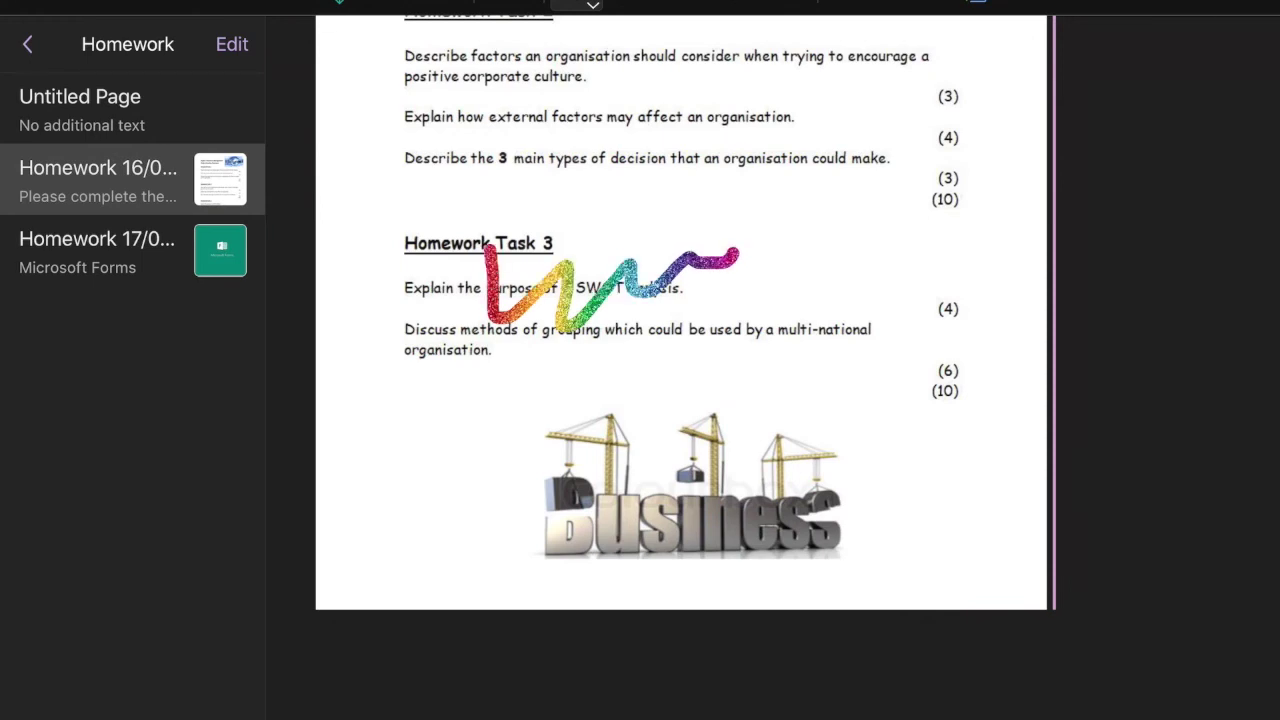
Step: Handwrite THANKS in rainbow ink across Homework Task 3's questions
mouse_move(495, 375)
mouse_down()
mouse_move(512, 366)
mouse_move(545, 442)
mouse_up()
mouse_move(598, 336)
mouse_down()
mouse_move(600, 420)
mouse_move(628, 384)
mouse_up()
drag(650, 314, 652, 428)
drag(676, 430, 730, 360)
mouse_move(775, 402)
mouse_down()
mouse_move(835, 415)
mouse_move(825, 340)
mouse_up()
drag(870, 280, 855, 420)
drag(920, 298, 940, 425)
drag(995, 270, 945, 430)
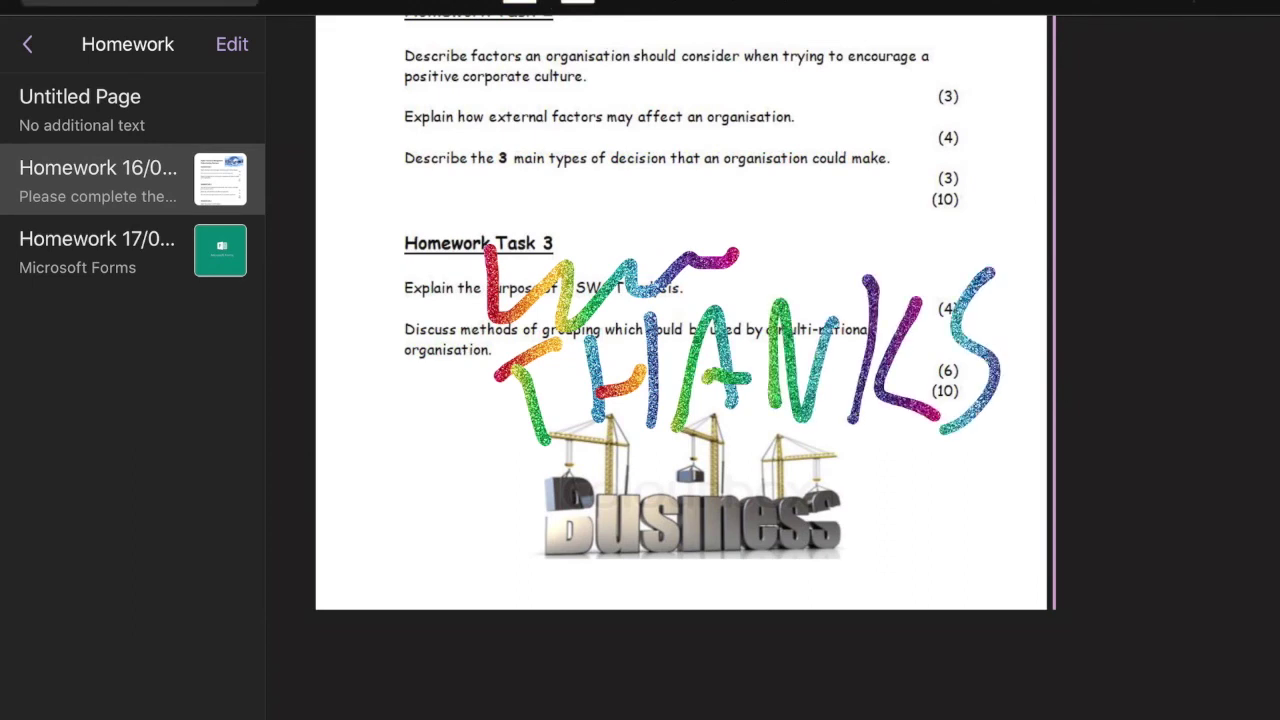
Step: Open the Homework 17/09/2020 page and look through the embedded S6 Higher Business Homework #2 form
scroll(680, 360, up, 5)
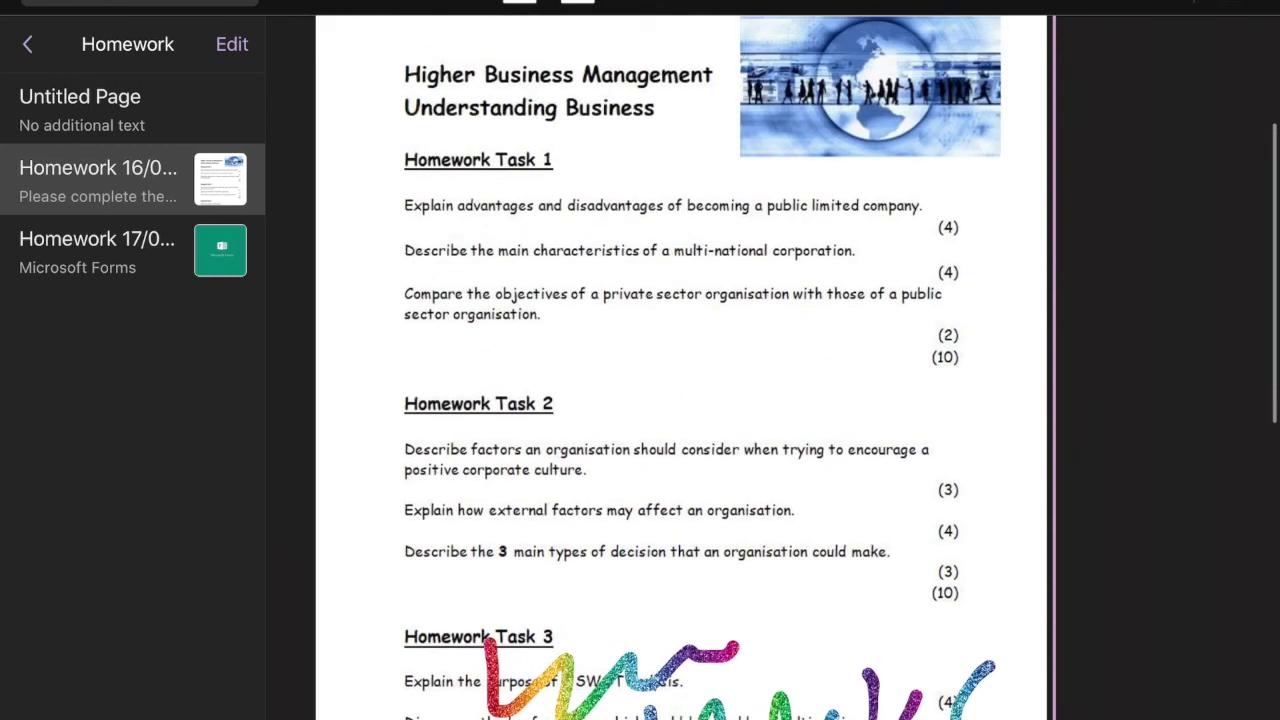
click(97, 250)
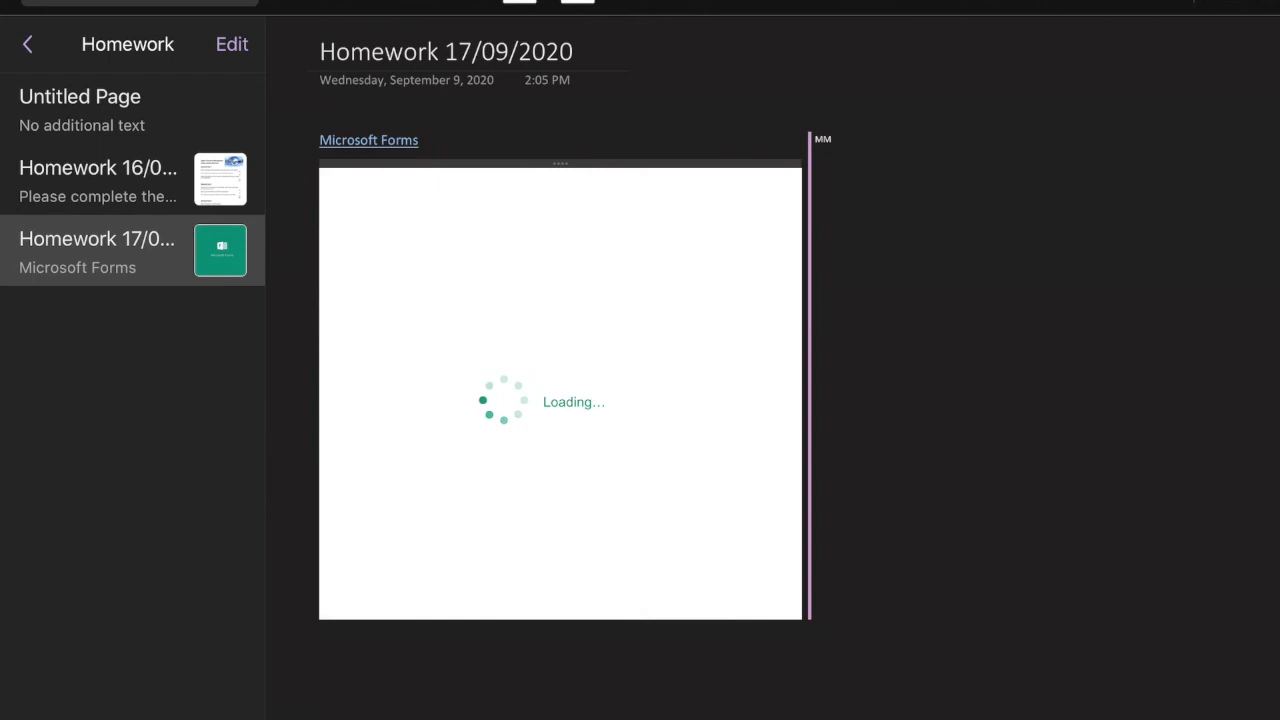
scroll(612, 400, up, 2)
scroll(640, 400, up, 1)
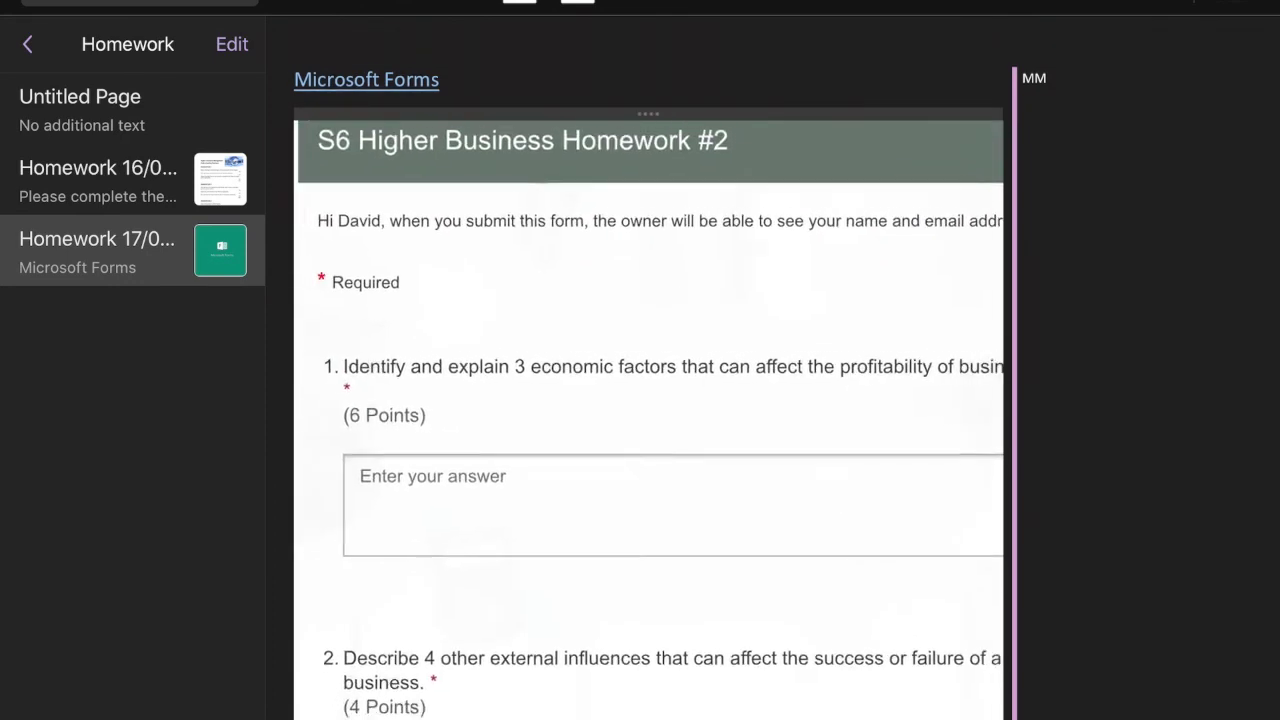
scroll(648, 420, down, 10)
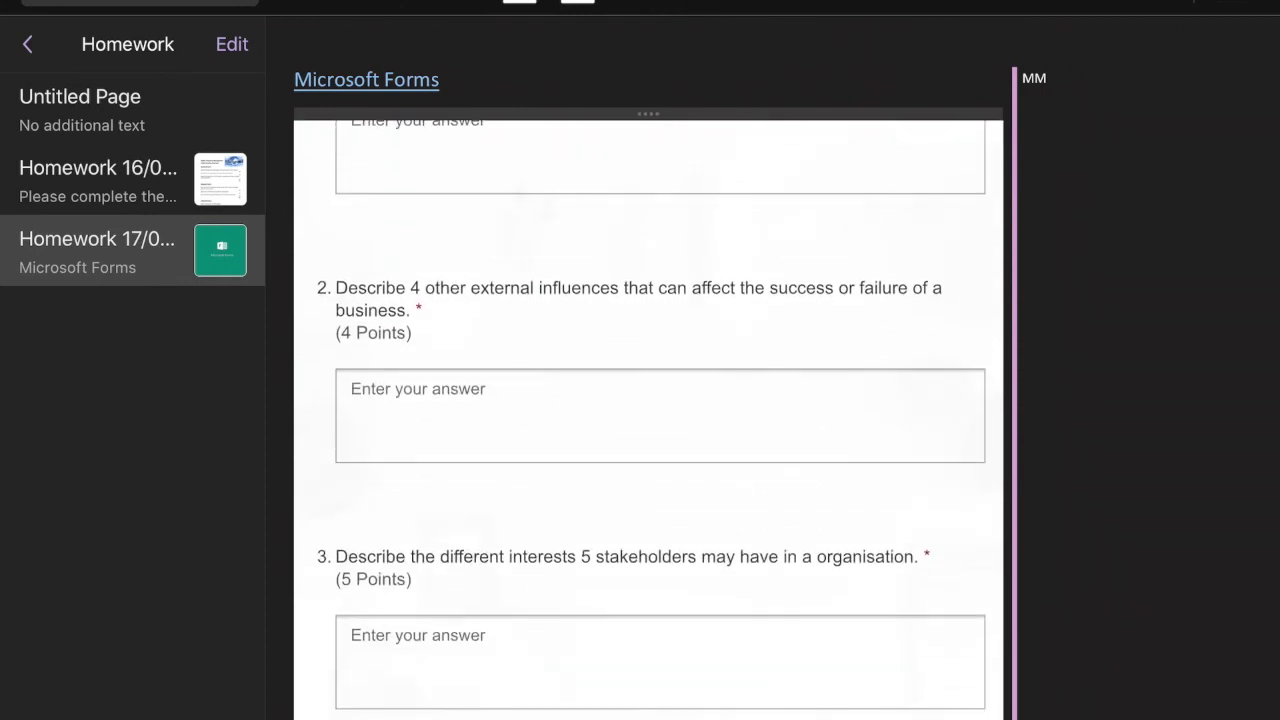
scroll(648, 400, up, 5)
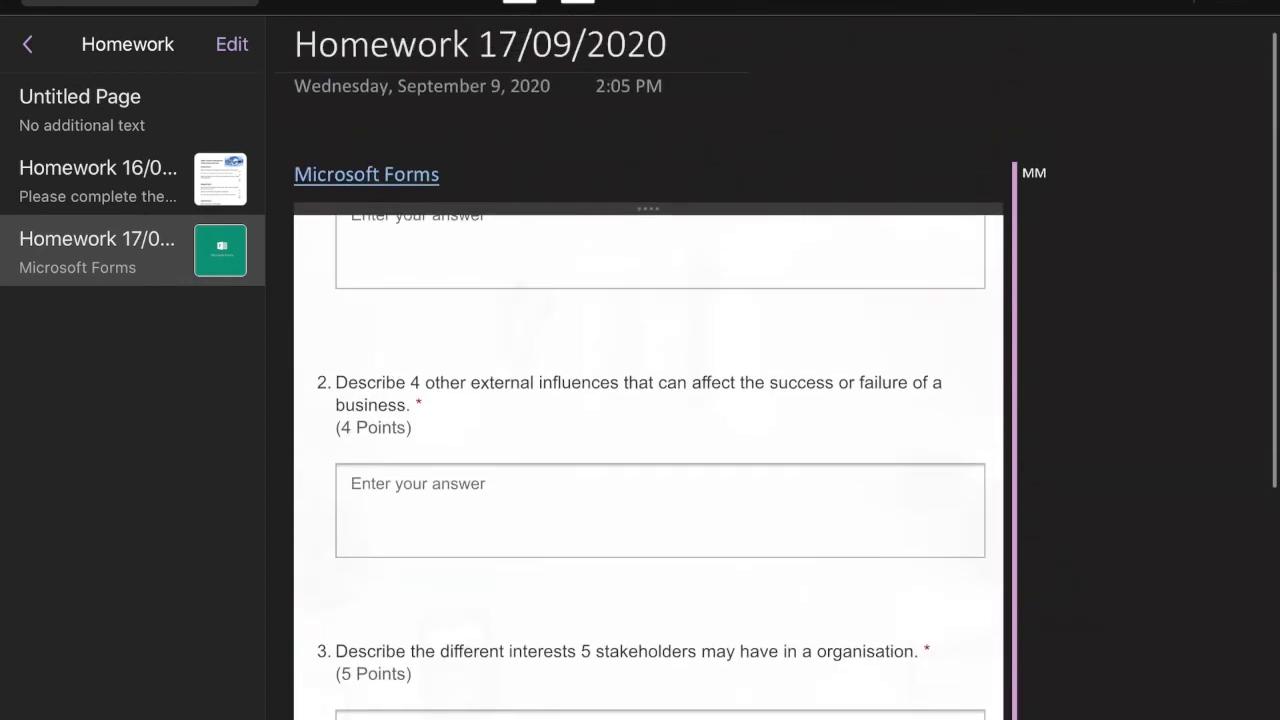